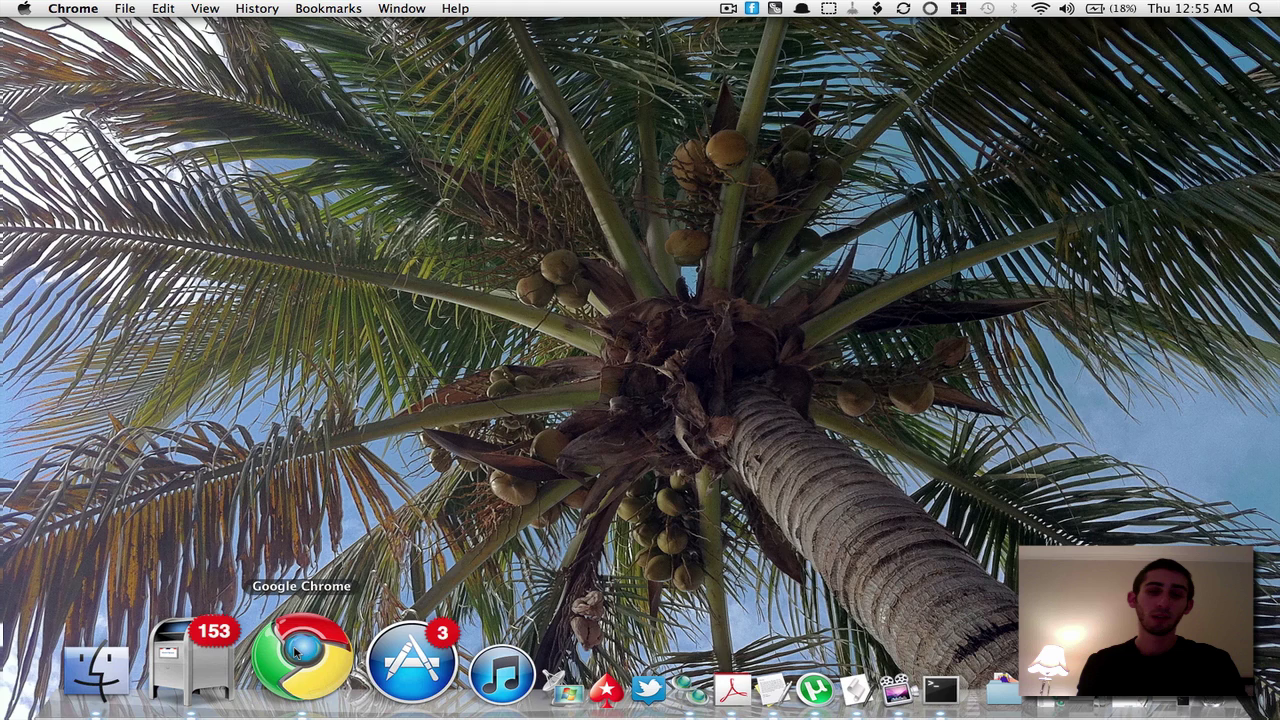
Launch Chrome from the Dock and search Google for 'chrome webstore voice search'
{"action": "left_click", "coordinate": [296, 650]}
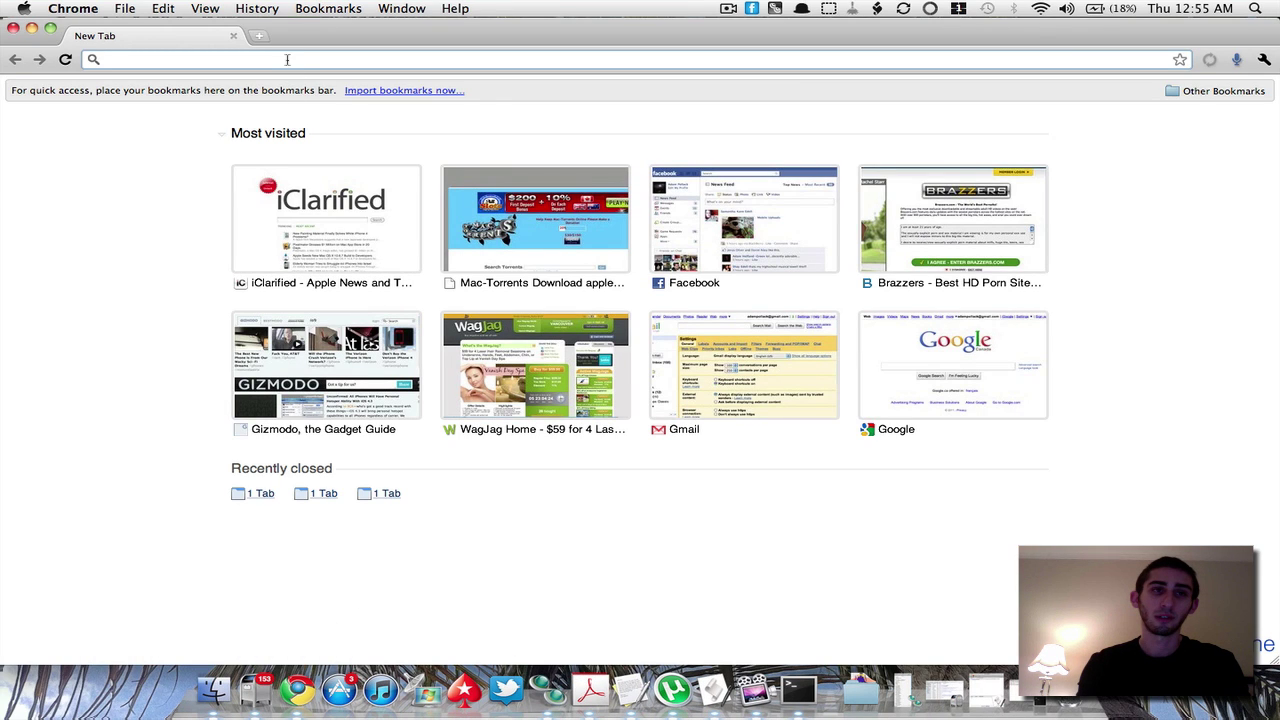
{"action": "type", "text": "chrome webs"}
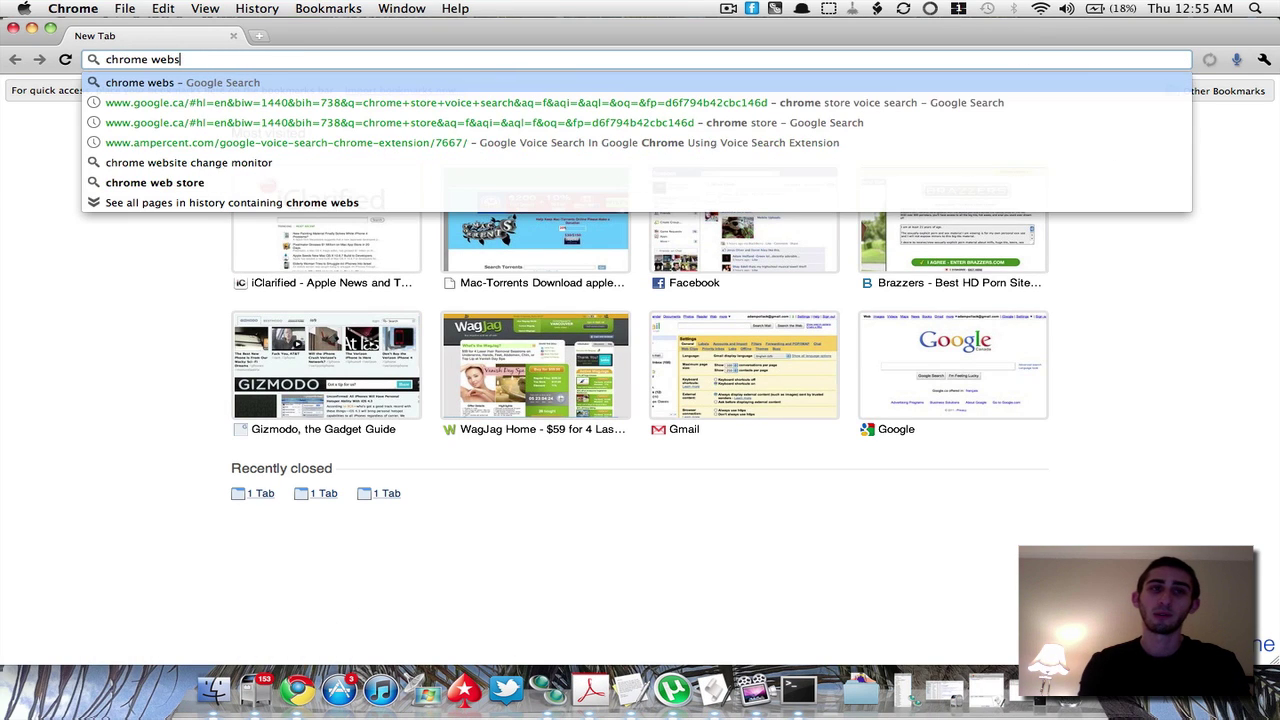
{"action": "type", "text": "tore"}
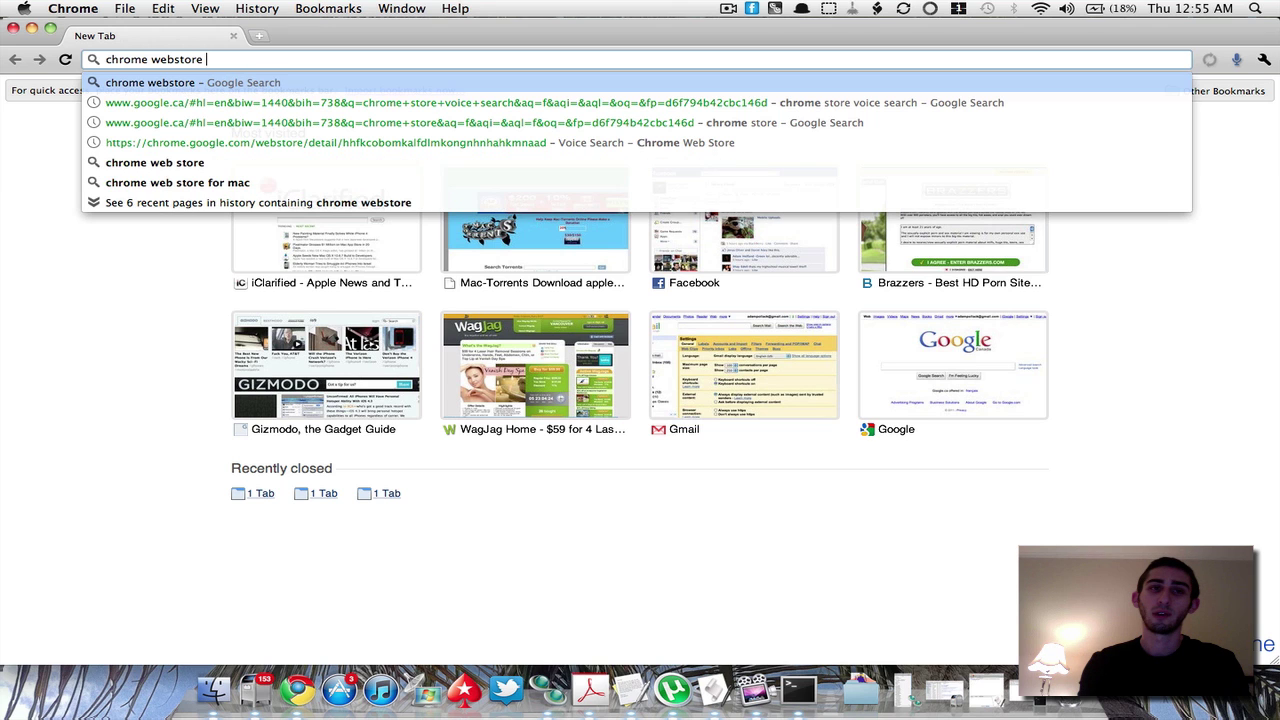
{"action": "type", "text": " vo"}
{"action": "key", "text": "BackSpace"}
{"action": "key", "text": "BackSpace"}
{"action": "key", "text": "BackSpace"}
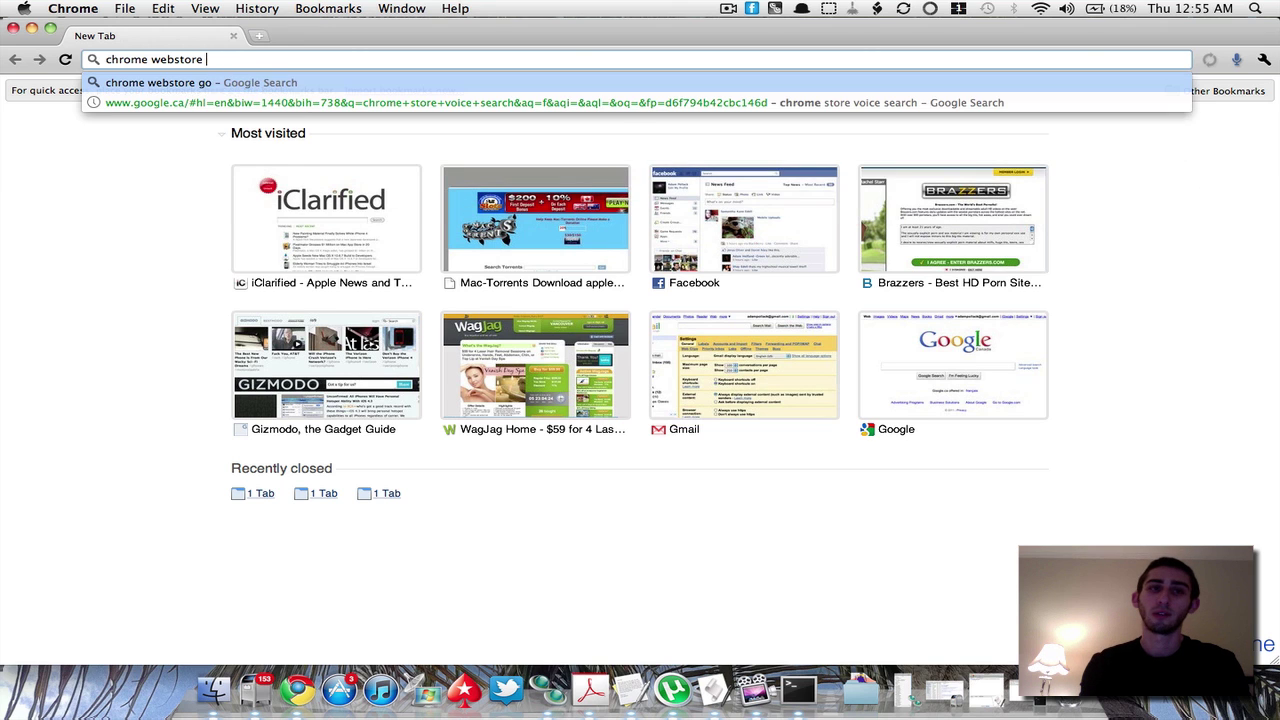
{"action": "type", "text": "voice search"}
{"action": "key", "text": "Return"}
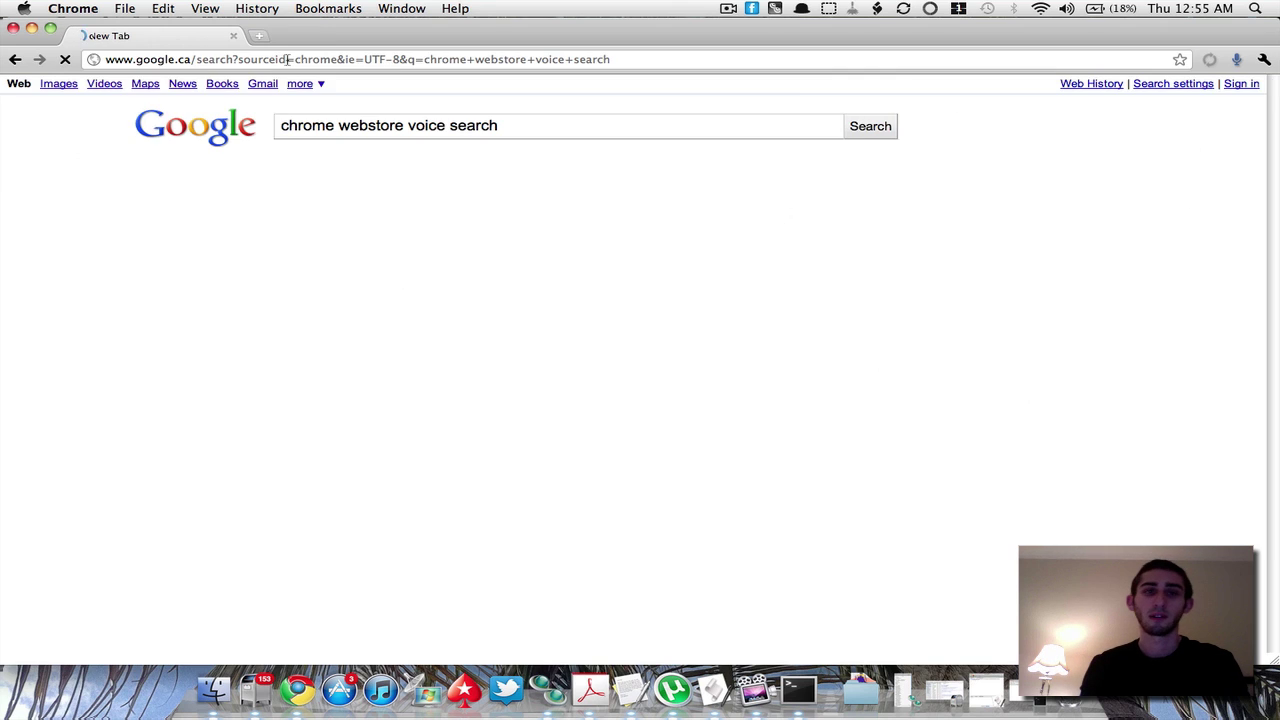
Open the Voice Search extension's Web Store page and select its OS X do shell script text
{"action": "left_click", "coordinate": [343, 262]}
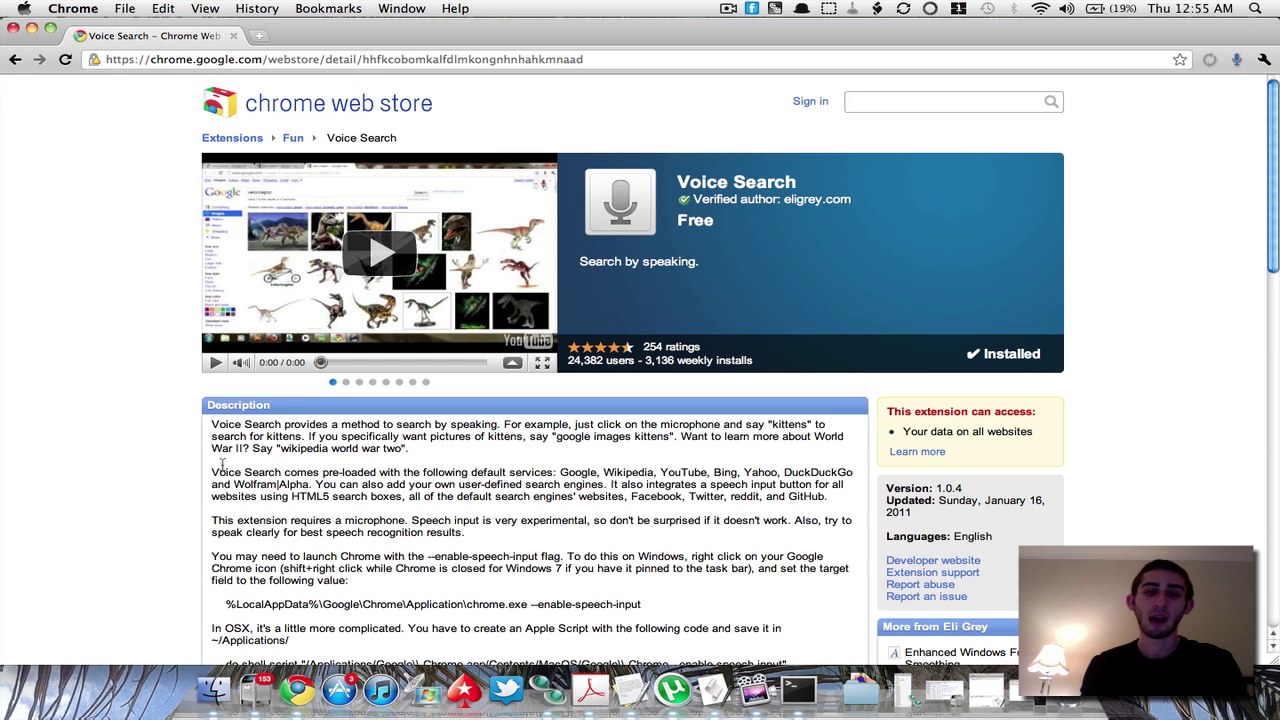
{"action": "scroll", "coordinate": [255, 513], "scroll_direction": "down", "scroll_amount": 5}
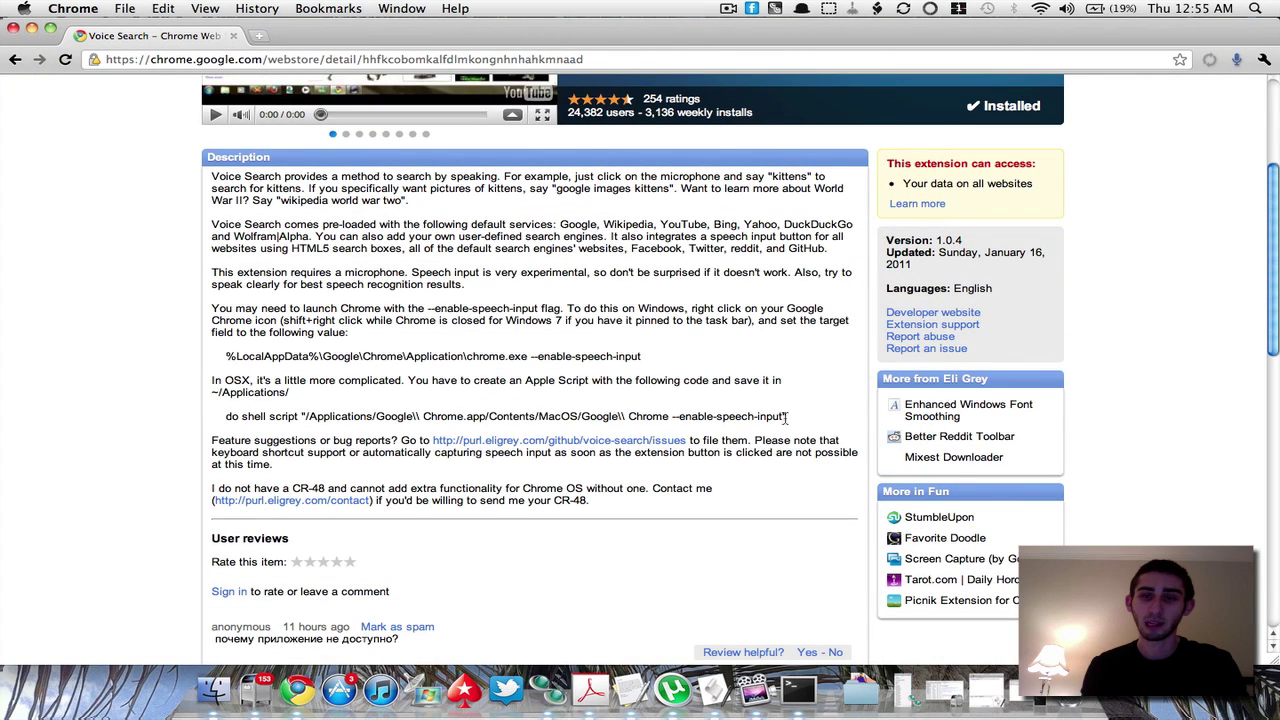
{"action": "triple_click", "coordinate": [622, 412]}
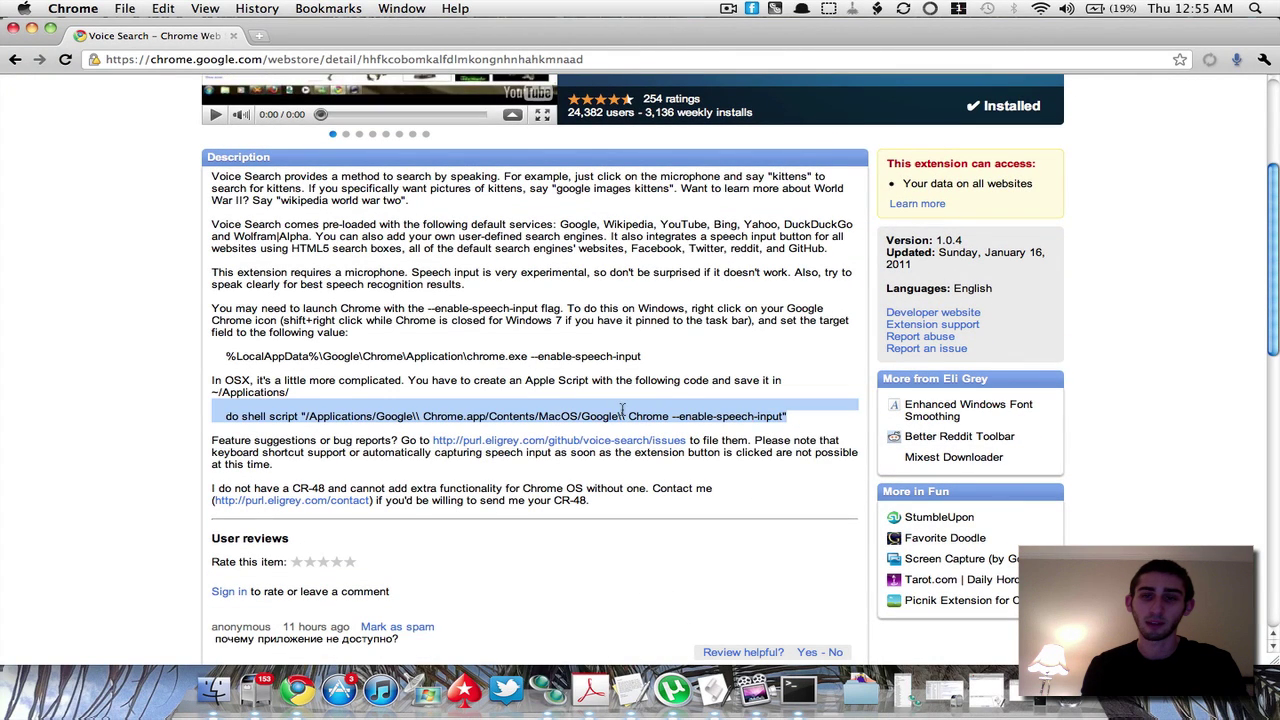
{"action": "left_click_drag", "start_coordinate": [297, 410], "coordinate": [222, 416]}
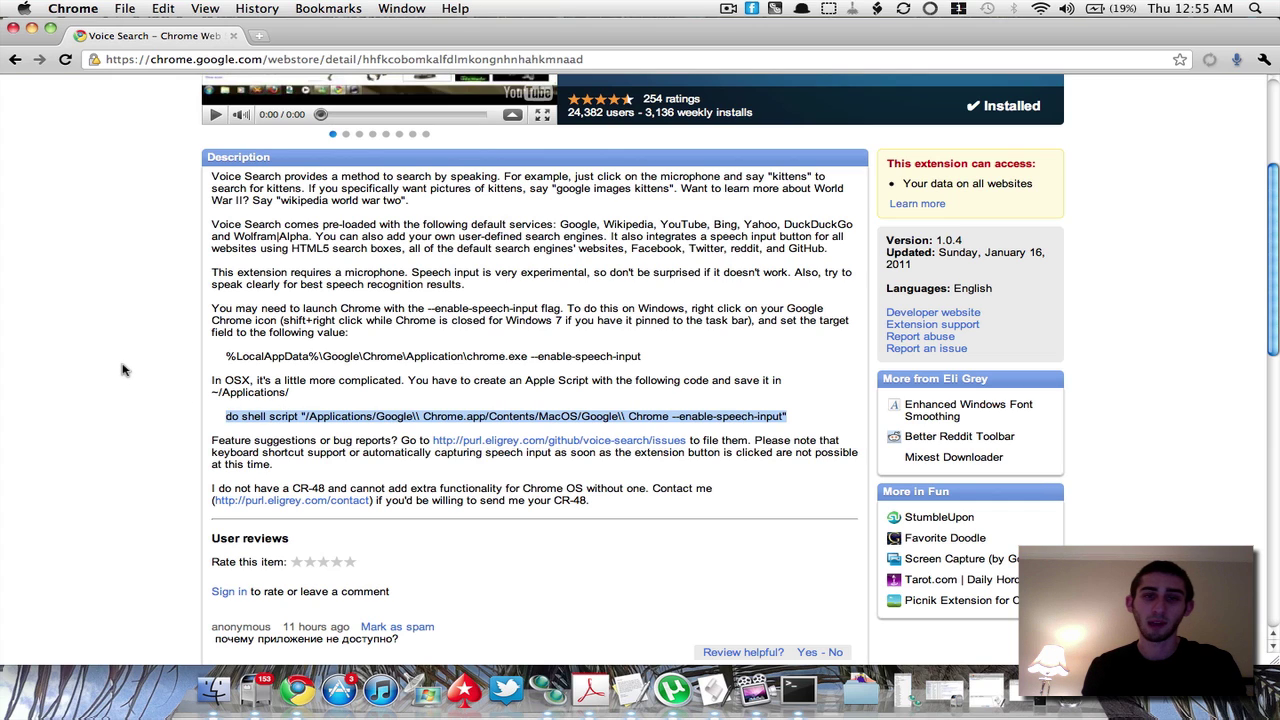
Find AppleScript Editor with Spotlight and launch it
{"action": "left_click", "coordinate": [1257, 9]}
{"action": "type", "text": "apples"}
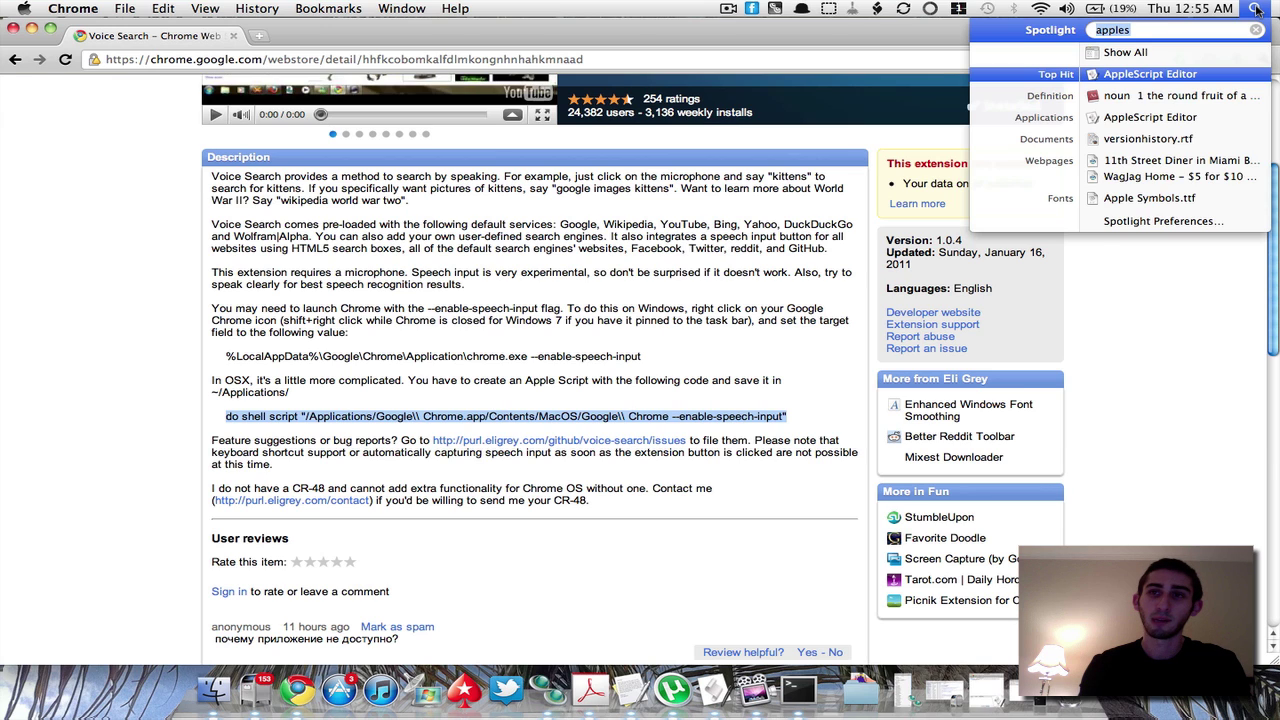
{"action": "key", "text": "BackSpace"}
{"action": "key", "text": "BackSpace"}
{"action": "key", "text": "BackSpace"}
{"action": "type", "text": "ple"}
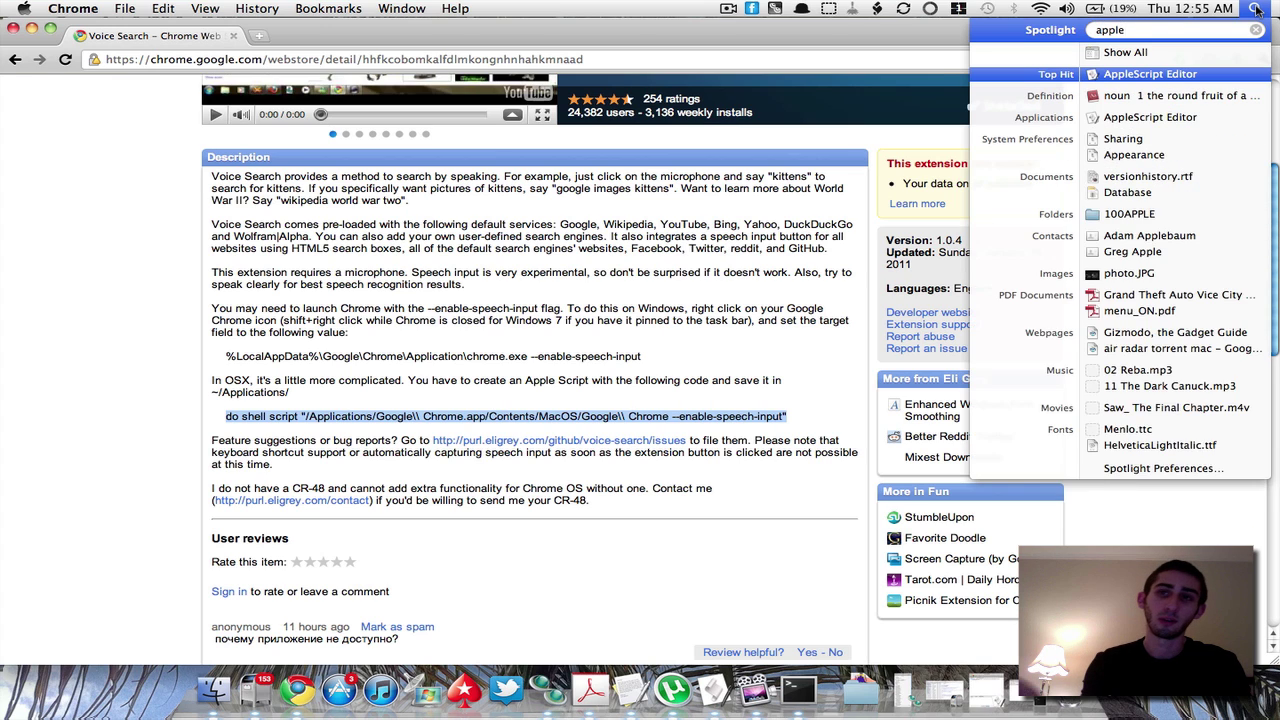
{"action": "type", "text": "script"}
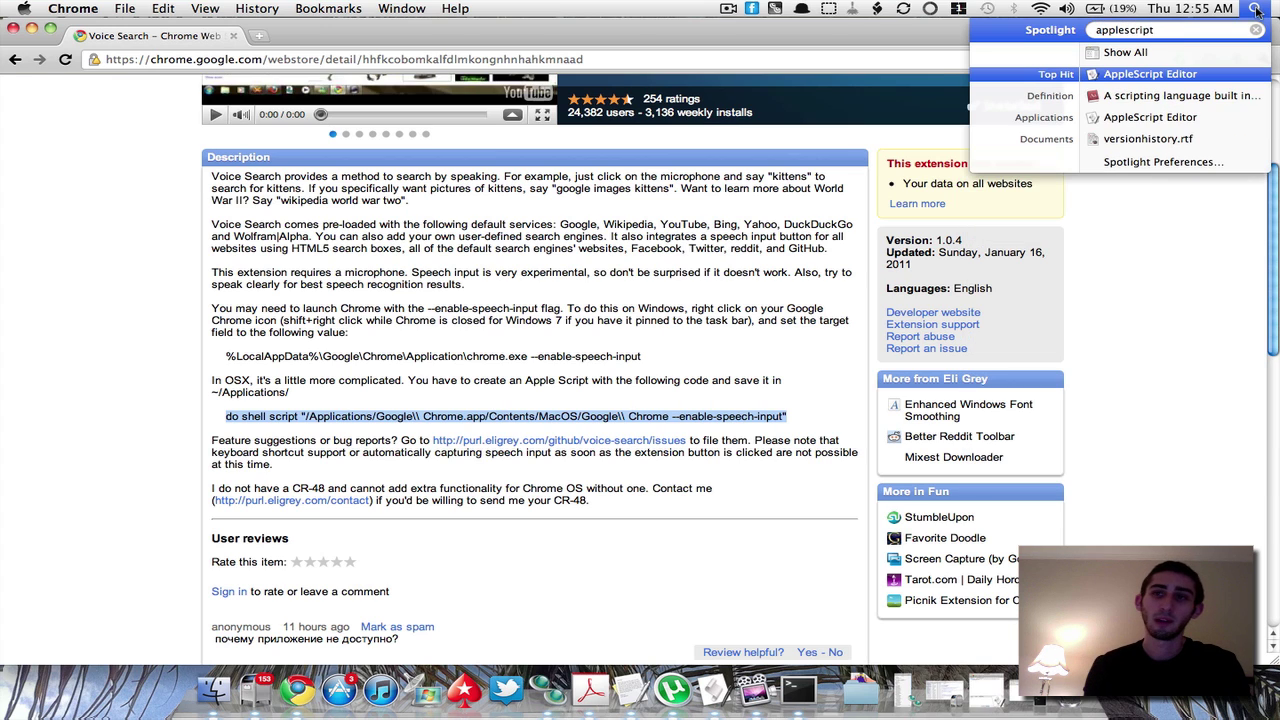
{"action": "left_click", "coordinate": [1148, 77]}
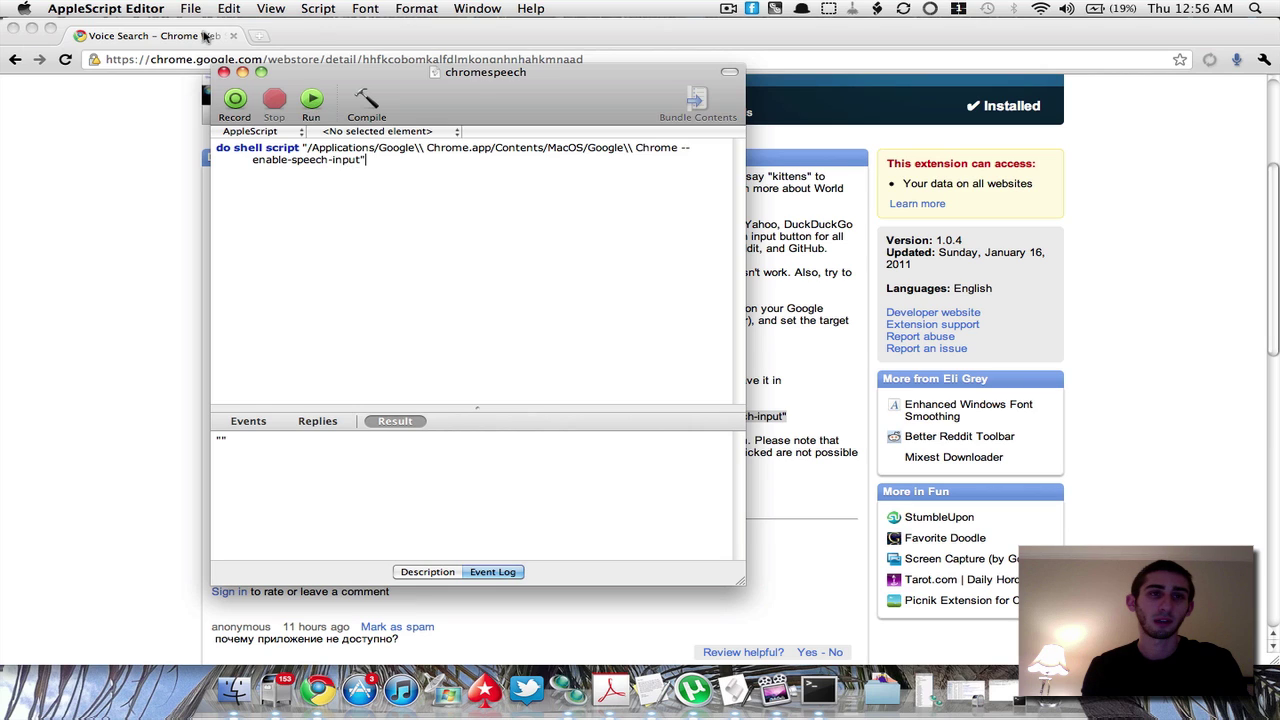
Quit Chrome, run the chromespeech script to relaunch it, and minimize the editor
{"action": "left_click", "coordinate": [288, 37]}
{"action": "key", "text": "super+h"}
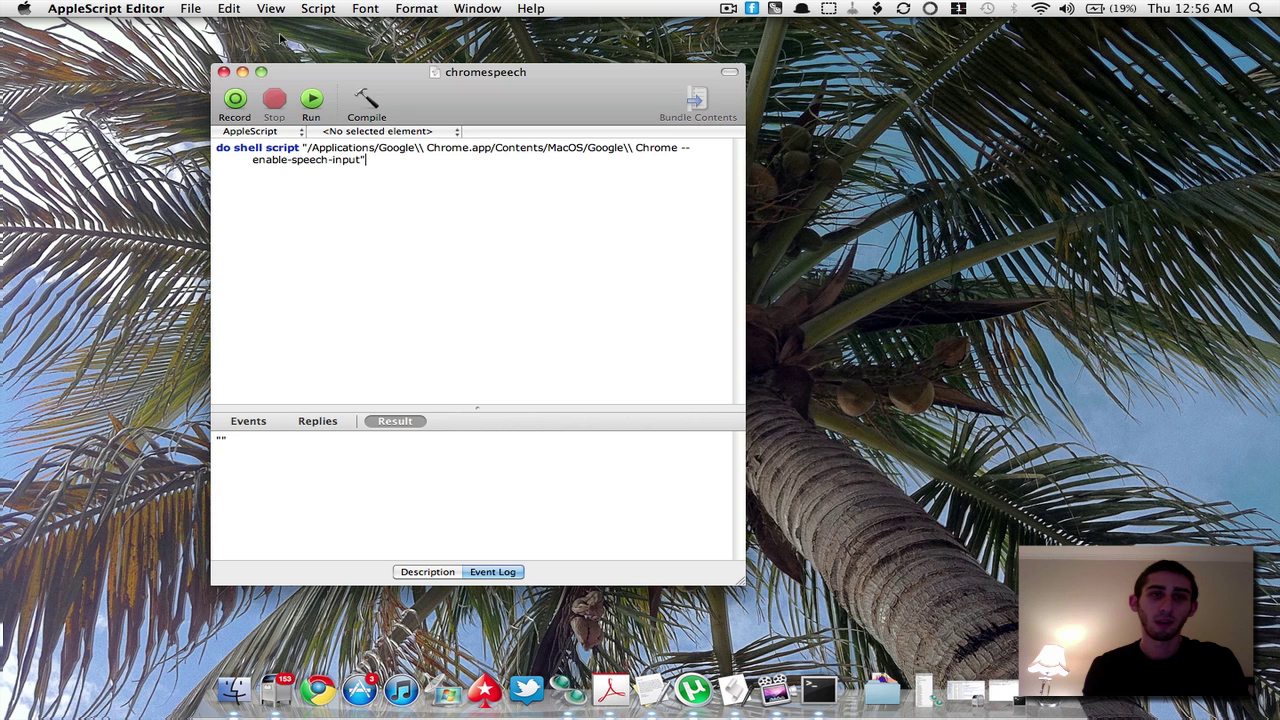
{"action": "left_click", "coordinate": [311, 100]}
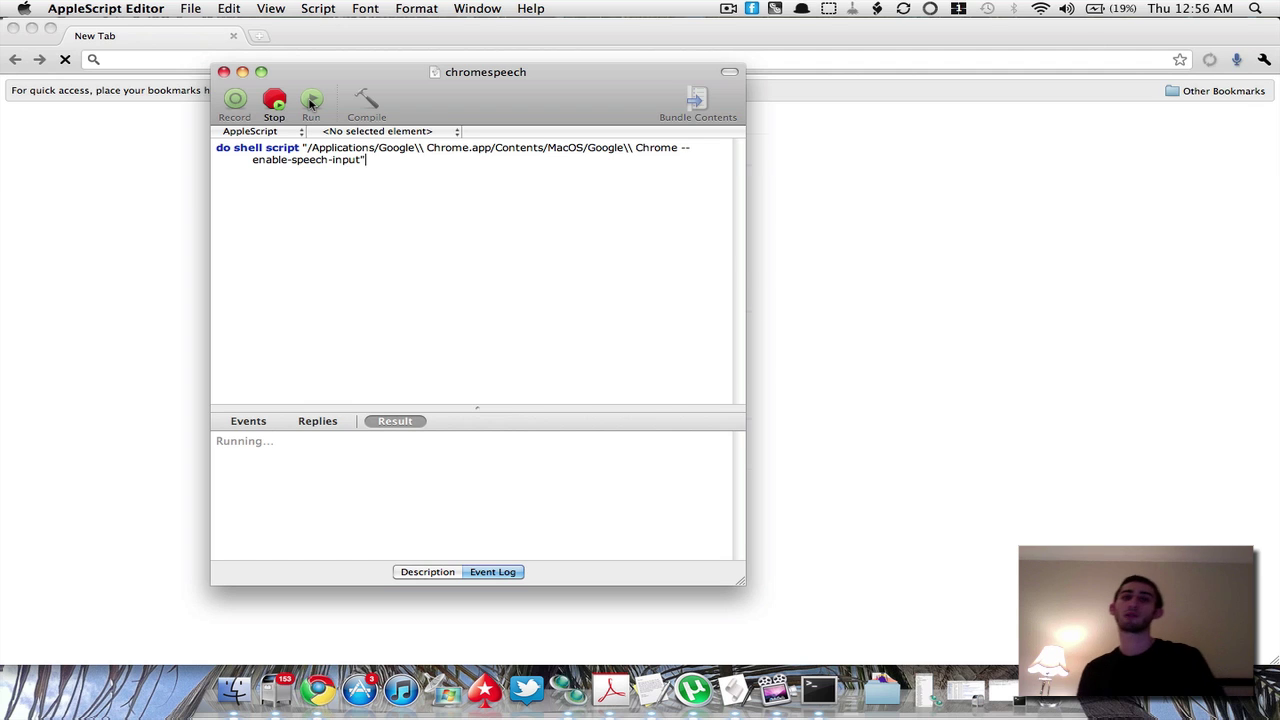
{"action": "left_click", "coordinate": [242, 72]}
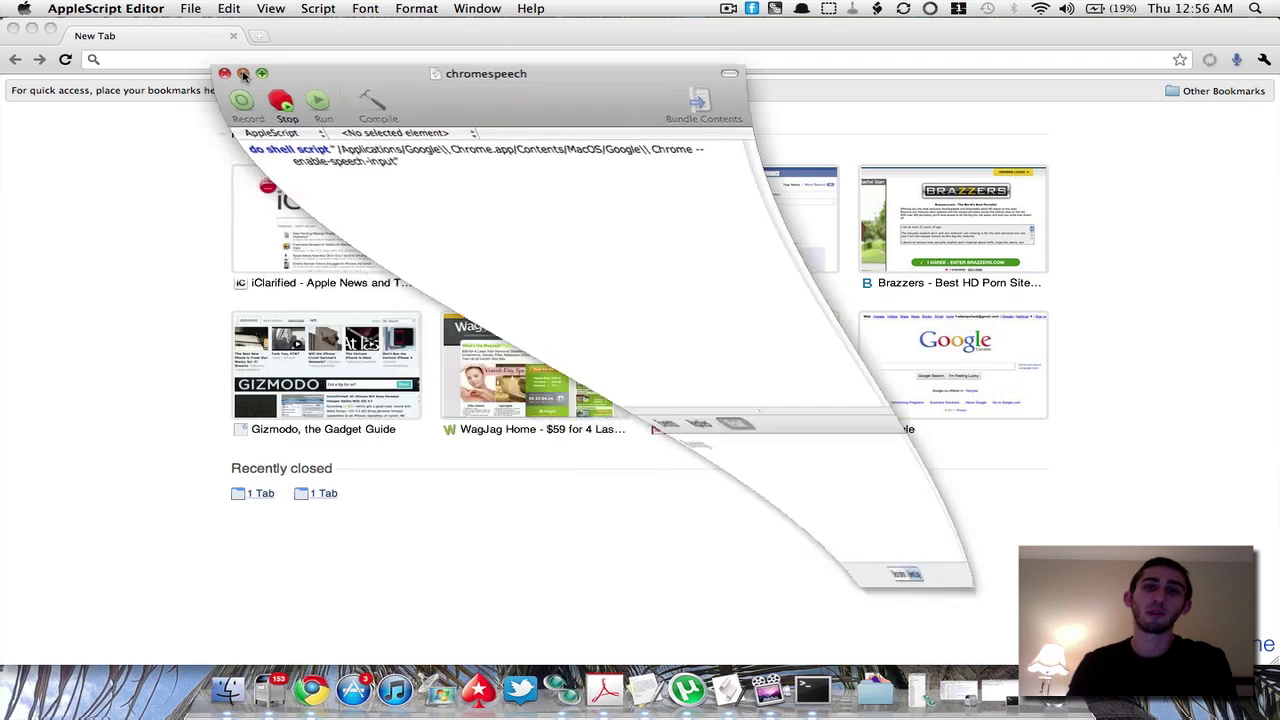
{"action": "left_click", "coordinate": [334, 63]}
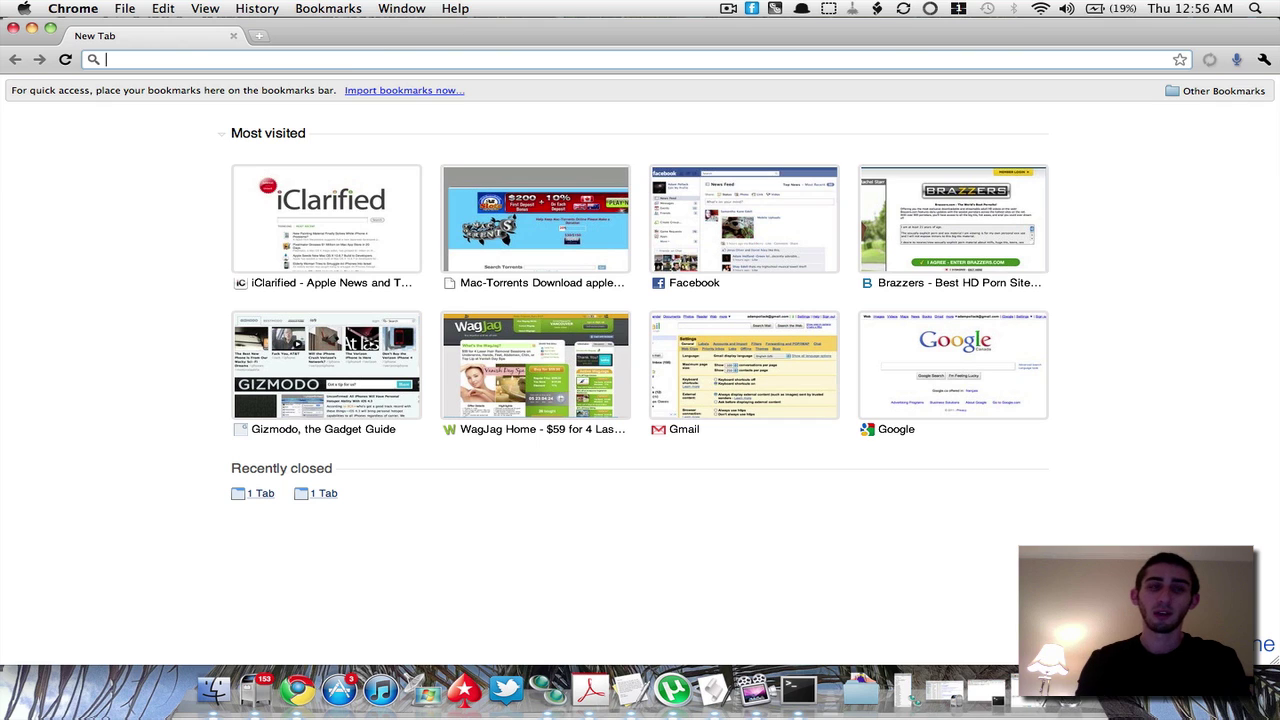
Load google.ca and speak queries via the search-box microphone and the Voice Search extension
{"action": "type", "text": "google.ca"}
{"action": "key", "text": "Return"}
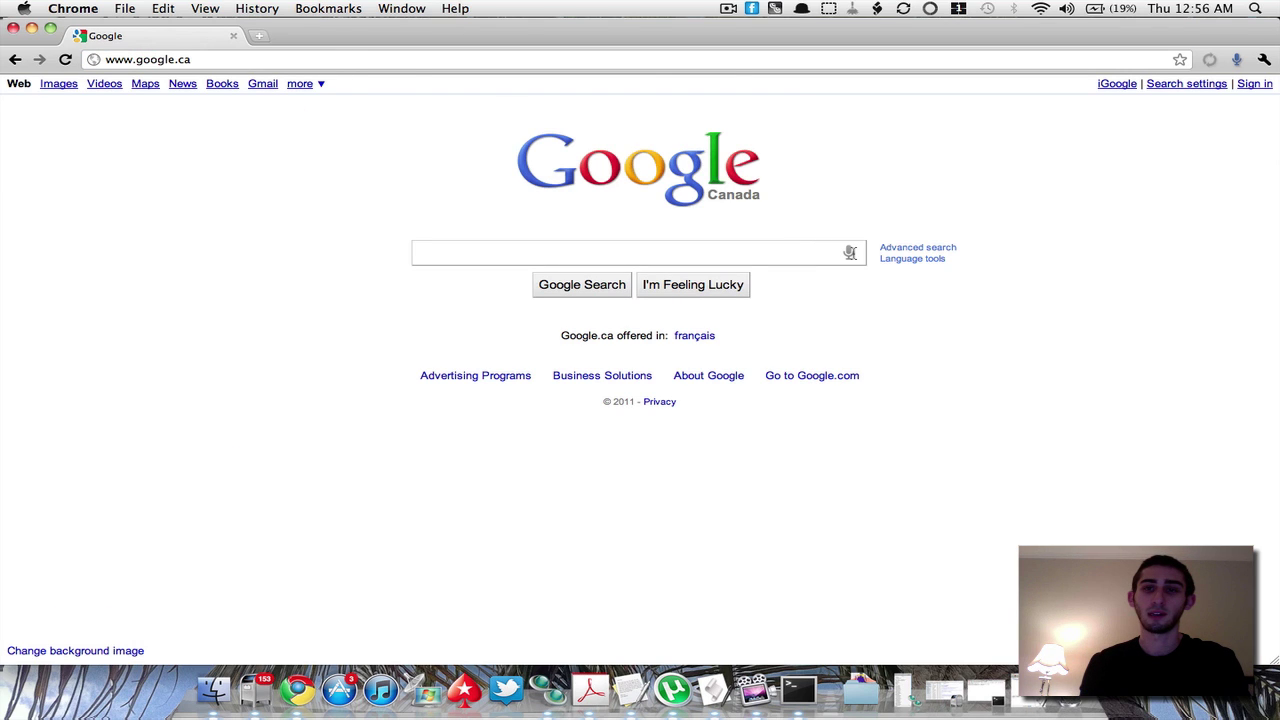
{"action": "left_click", "coordinate": [849, 253]}
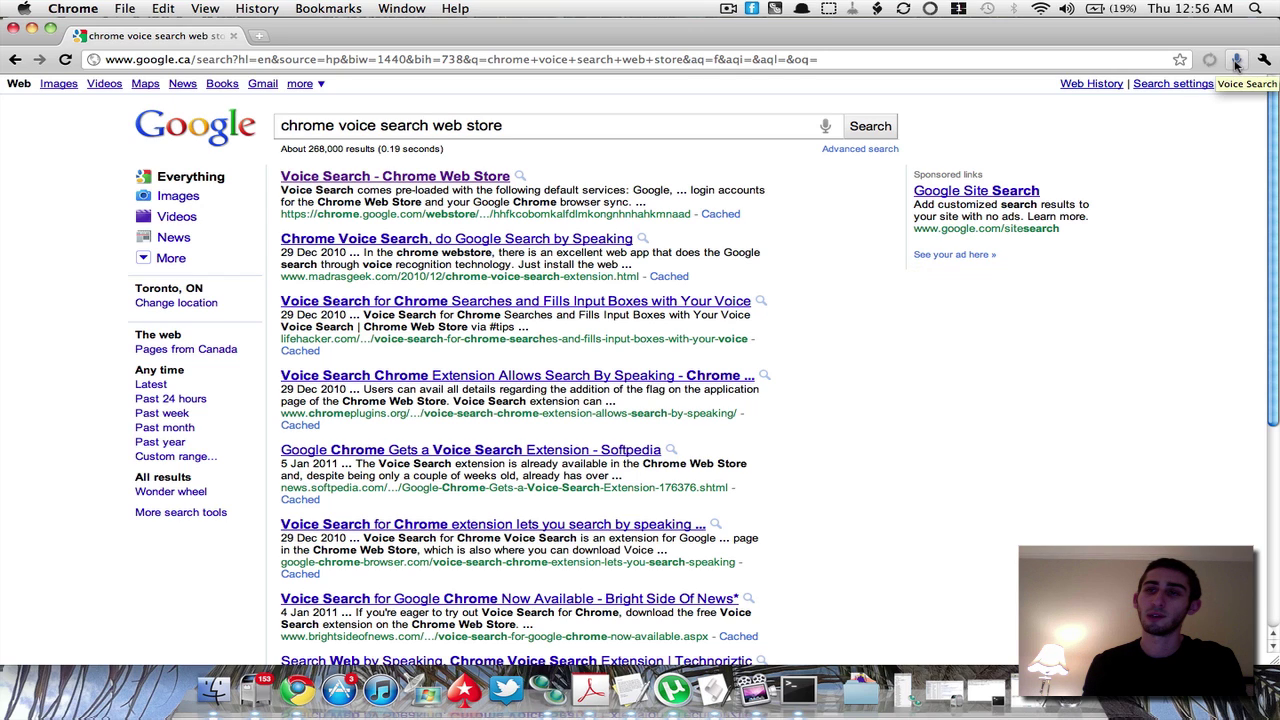
{"action": "left_click", "coordinate": [1237, 62]}
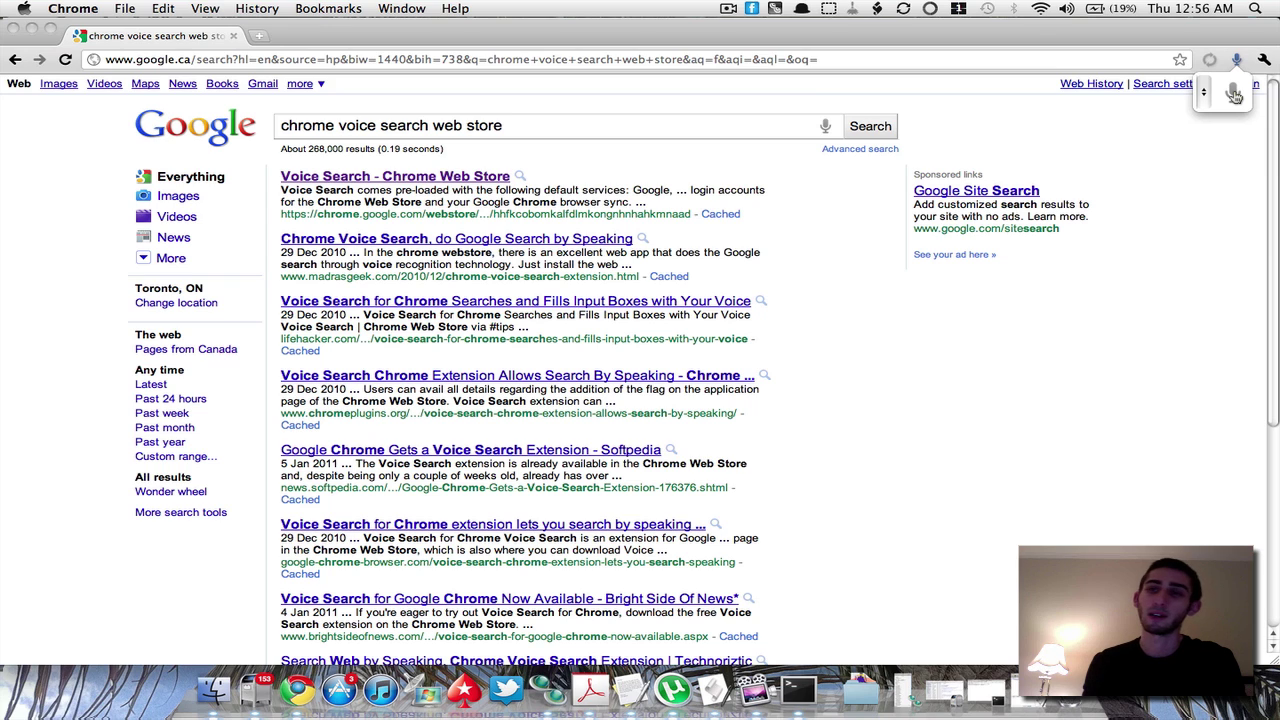
{"action": "left_click", "coordinate": [1235, 94]}
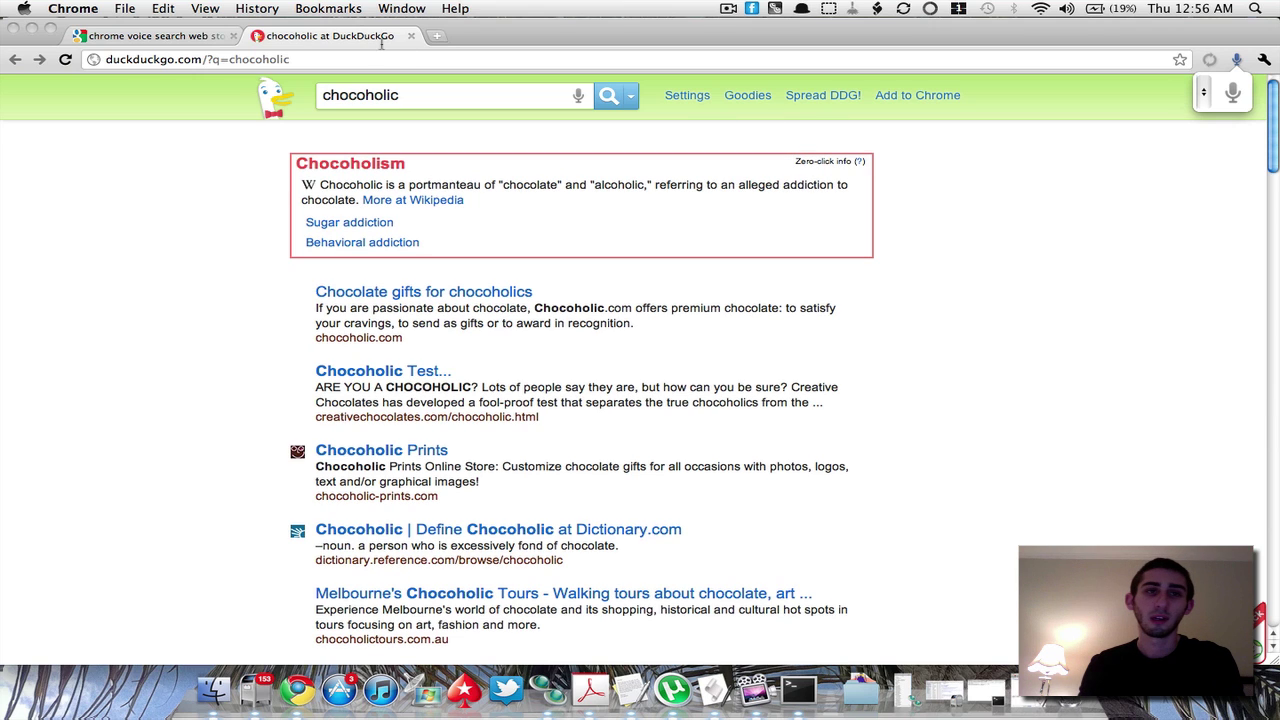
Go to yahoo.ca in the address bar
{"action": "left_click", "coordinate": [297, 59]}
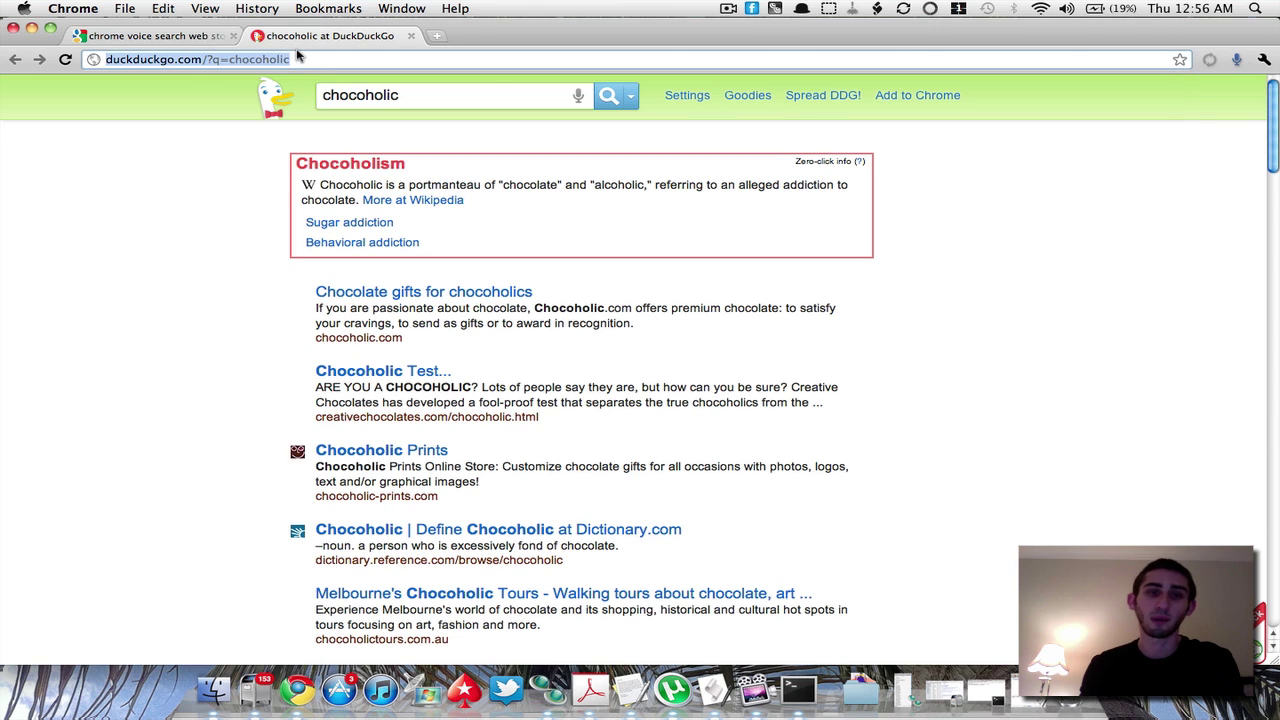
{"action": "type", "text": "y"}
{"action": "key", "text": "BackSpace"}
{"action": "type", "text": "g"}
{"action": "key", "text": "BackSpace"}
{"action": "key", "text": "BackSpace"}
{"action": "type", "text": "yah"}
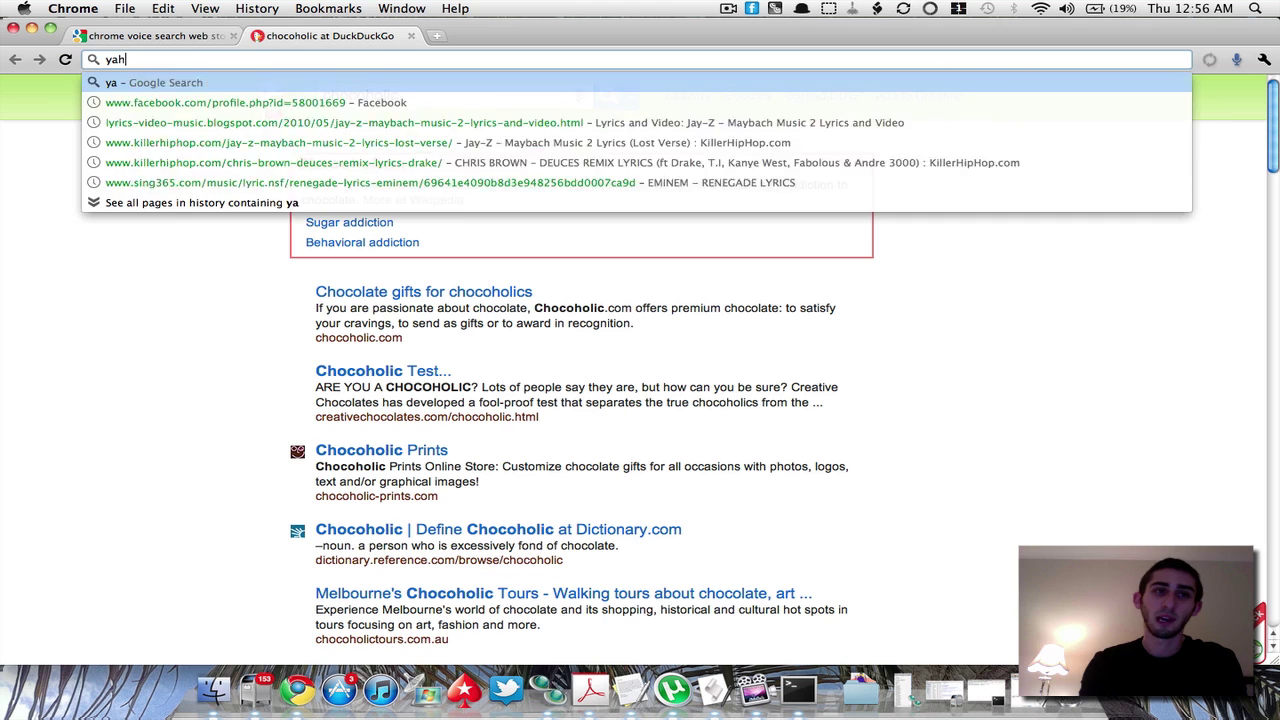
{"action": "type", "text": "oo.ca"}
{"action": "key", "text": "Return"}
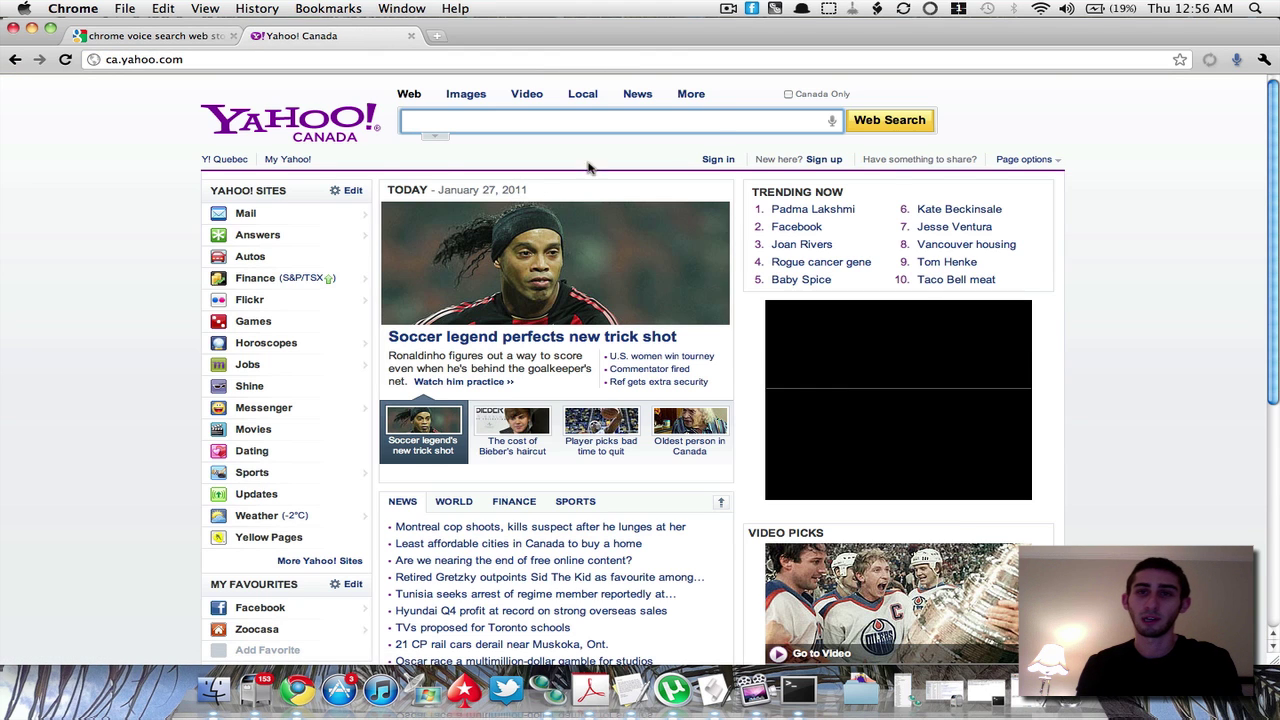
Speak four successive Yahoo queries using the search field's microphone
{"action": "left_click", "coordinate": [832, 122]}
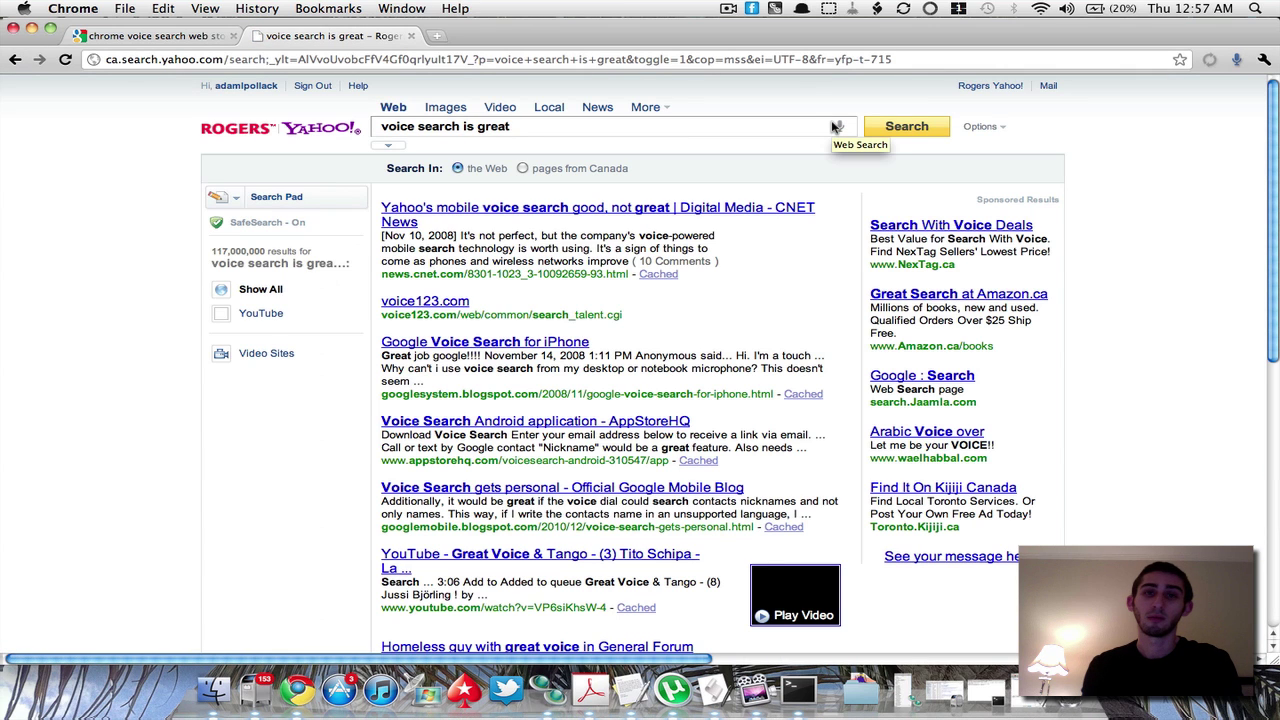
{"action": "left_click", "coordinate": [838, 127]}
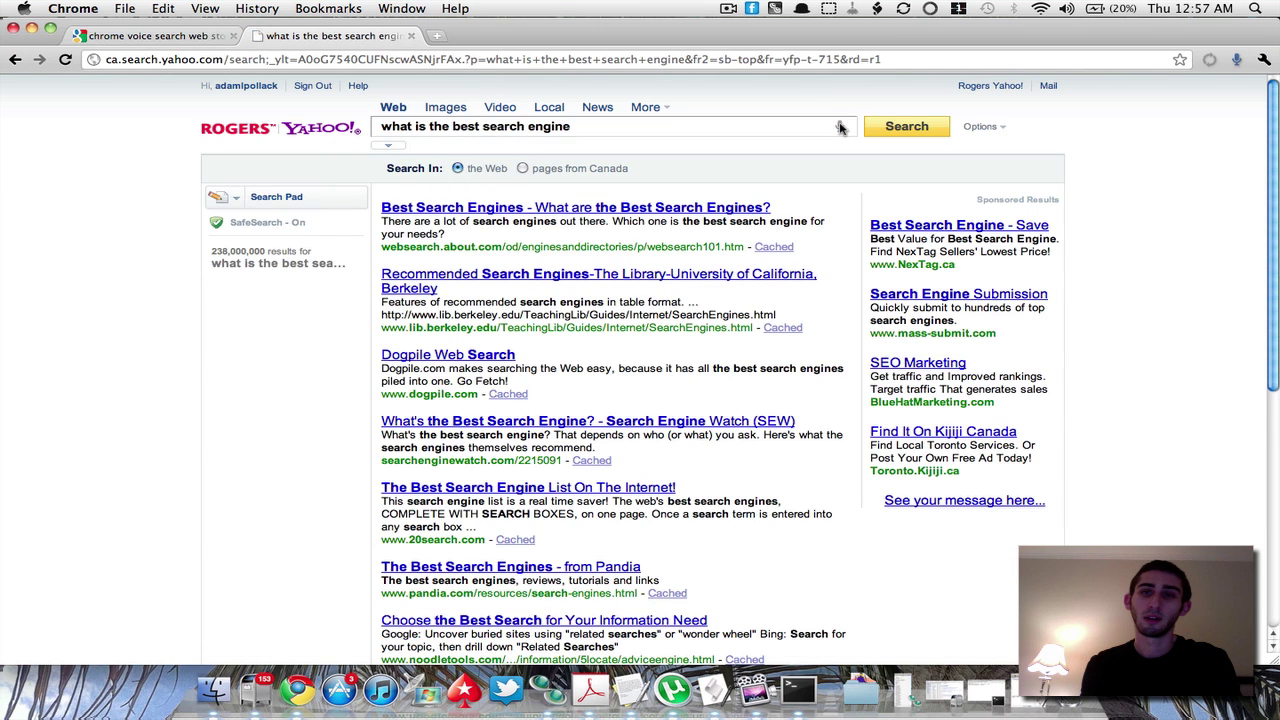
{"action": "left_click", "coordinate": [840, 127]}
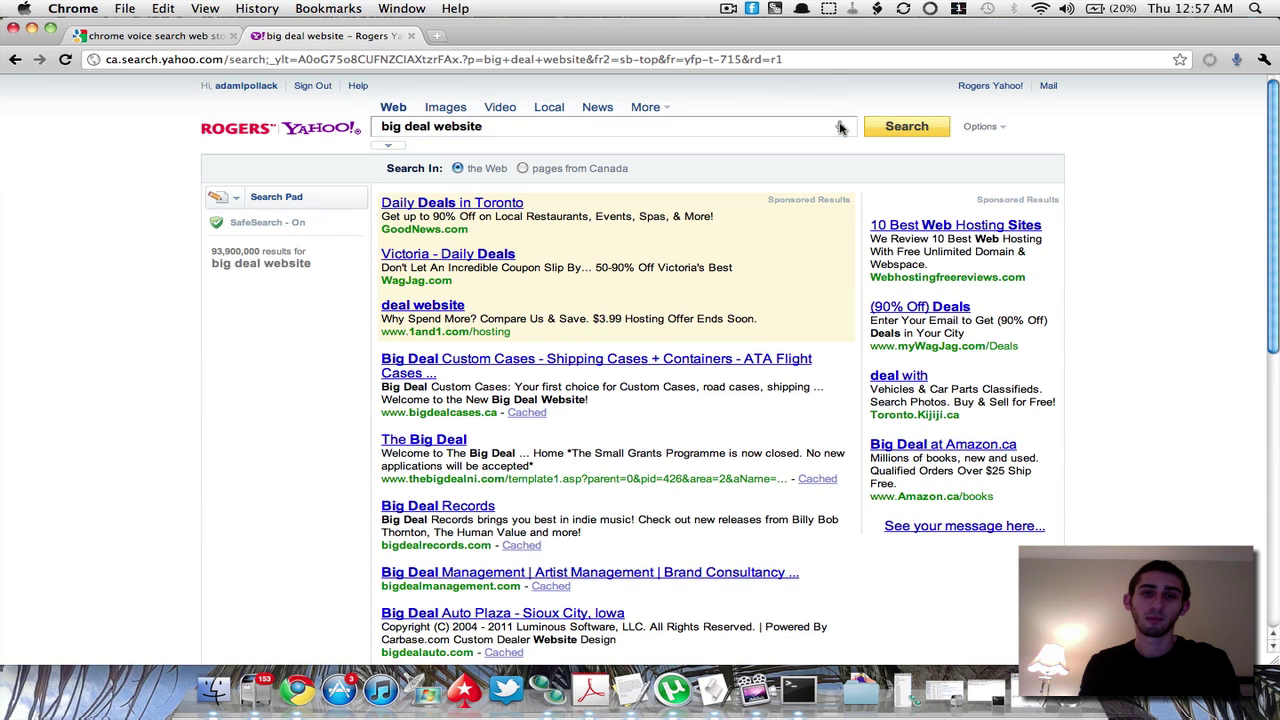
{"action": "left_click", "coordinate": [840, 127]}
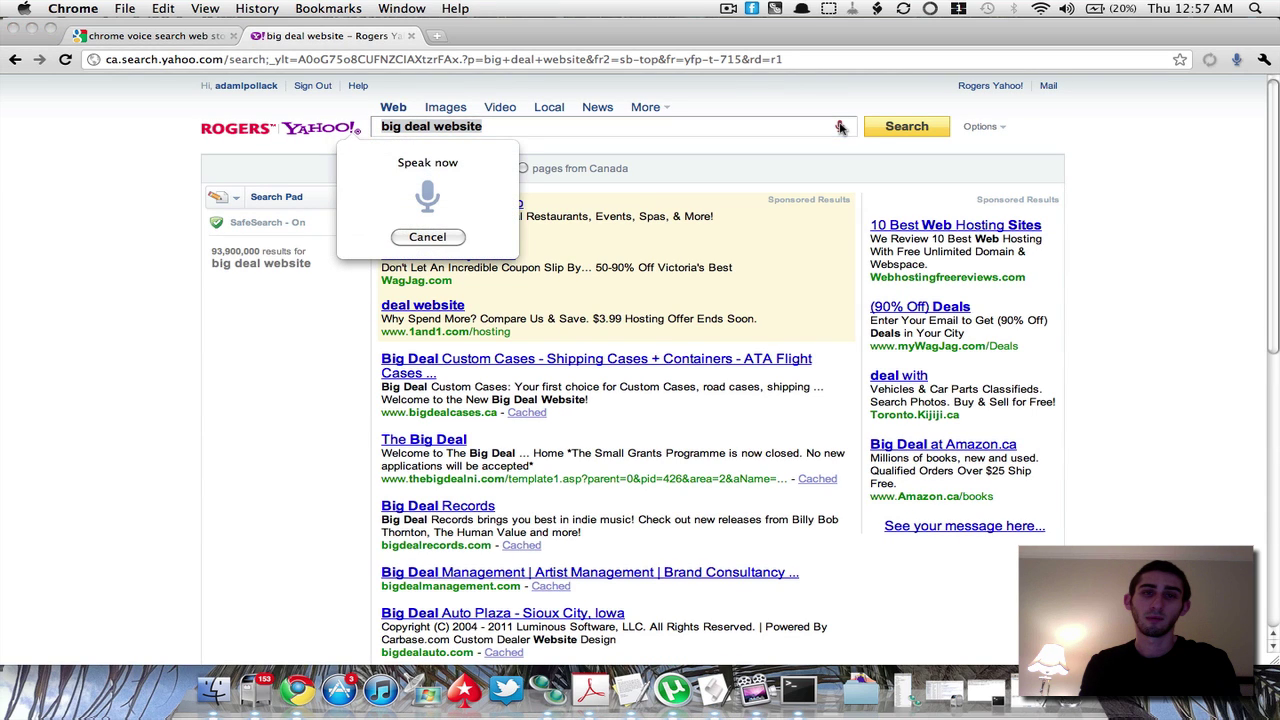